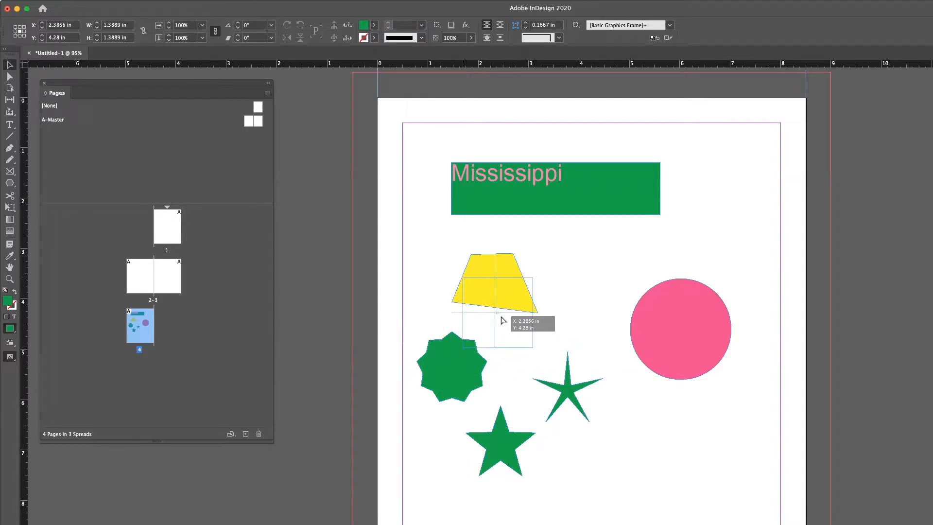
Step: Move the green starburst onto the yellow trapezoid so they overlap
drag(503, 320, 502, 321)
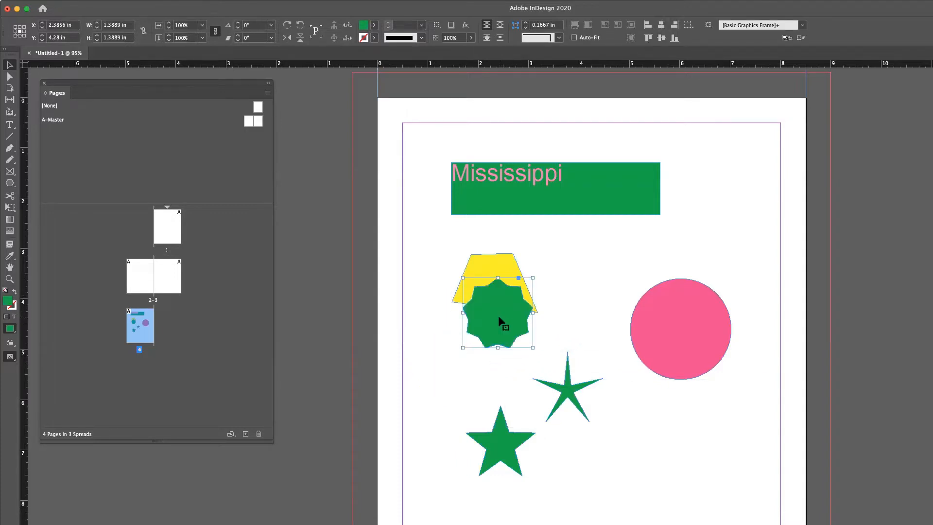
click(495, 267)
click(570, 270)
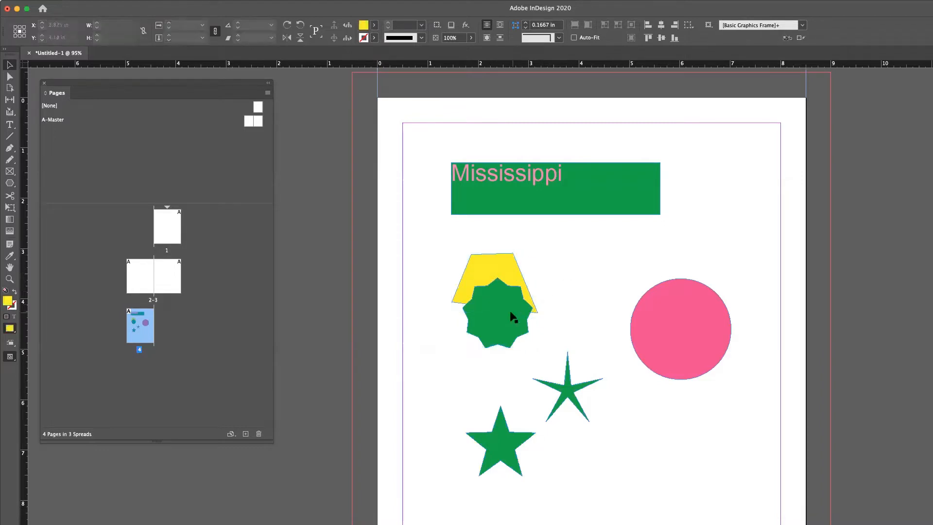
Step: Select the trapezoid and starburst together and move them below the pink circle
drag(443, 245, 533, 337)
drag(518, 298, 690, 424)
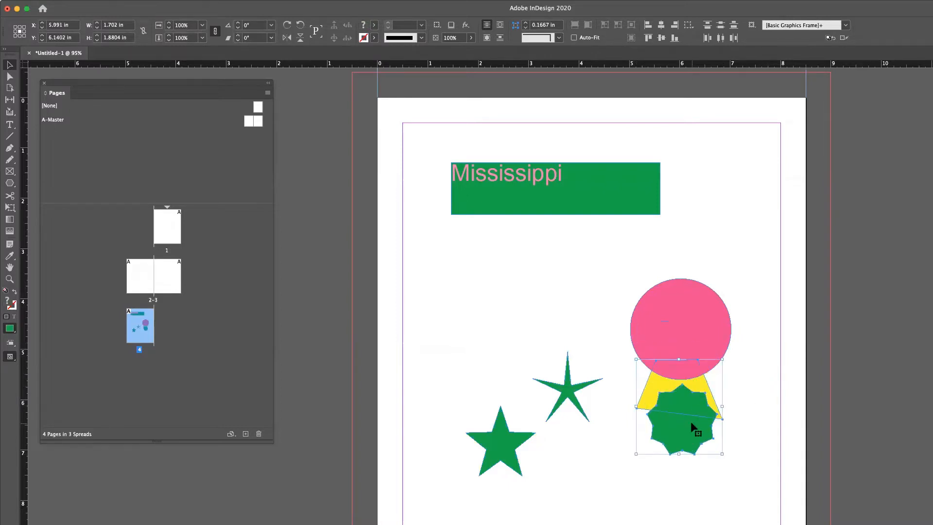
click(738, 378)
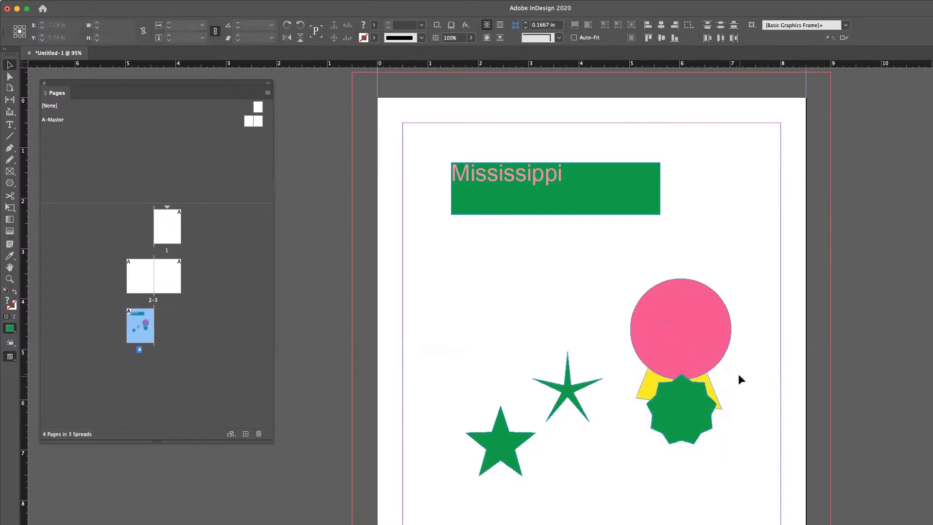
Step: Reposition the trapezoid, pink circle and starburst so all three overlap in a cluster
drag(674, 386, 611, 360)
drag(669, 310, 689, 293)
click(711, 391)
drag(710, 392, 708, 373)
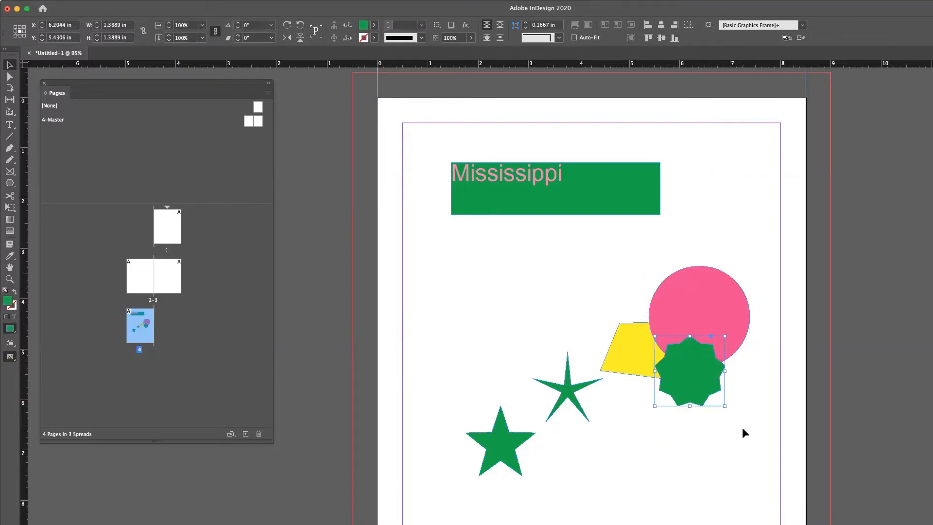
Step: Move the thin six-pointed star left, above the five-pointed star
drag(570, 389, 468, 375)
click(581, 385)
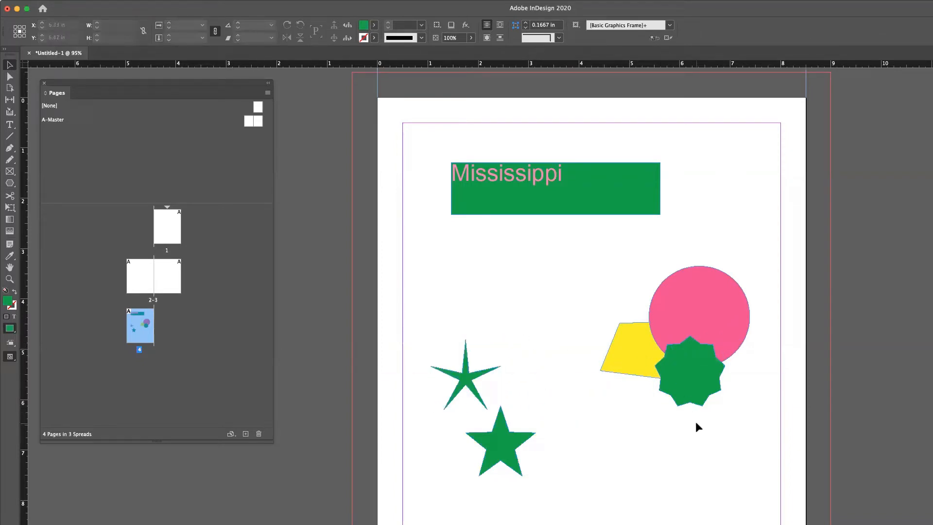
Step: Send the green starburst to the back of the stacking order
click(694, 376)
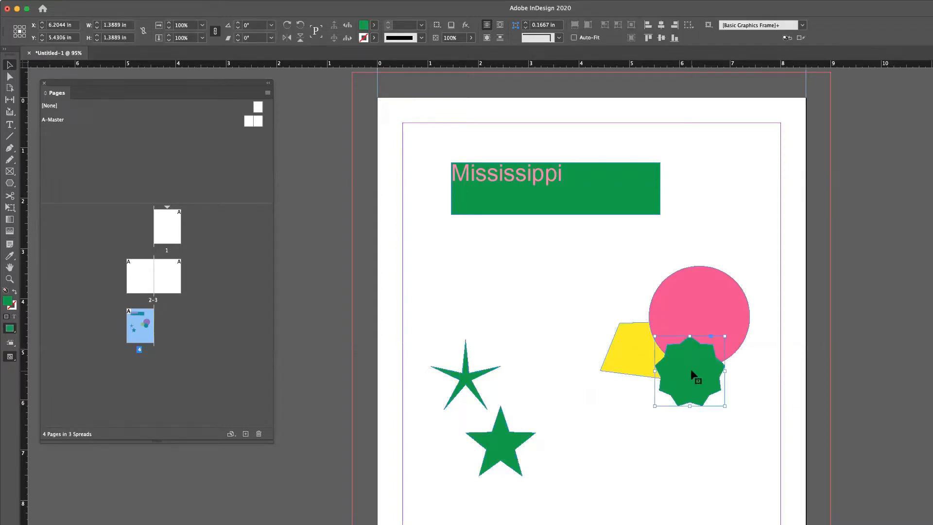
right_click(692, 373)
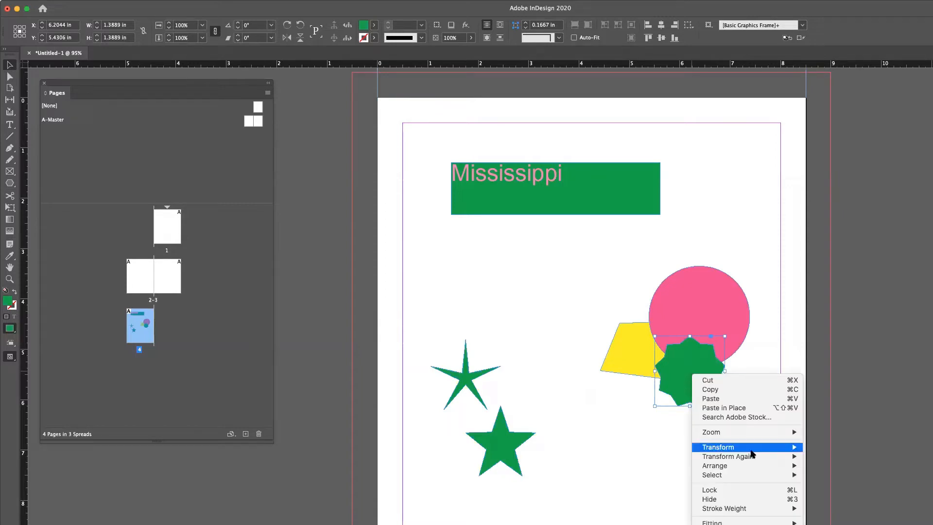
mouse_move(753, 468)
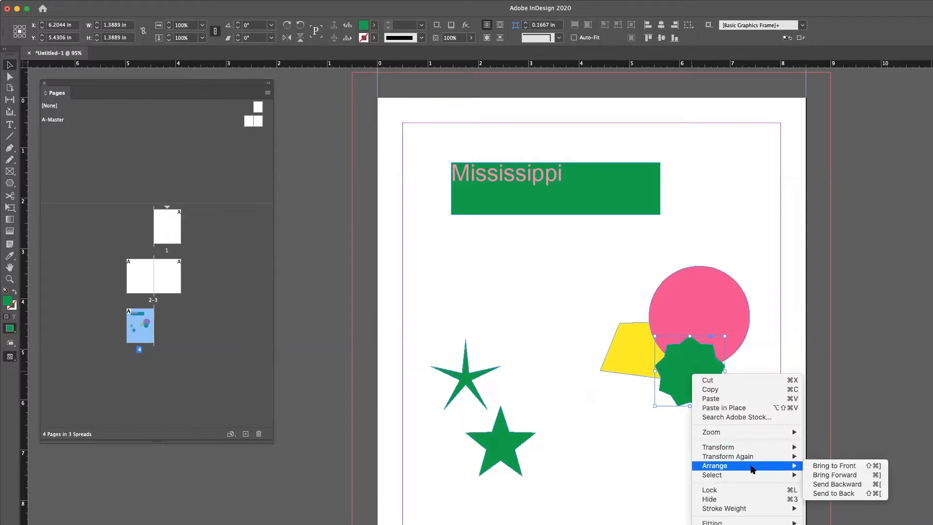
click(839, 497)
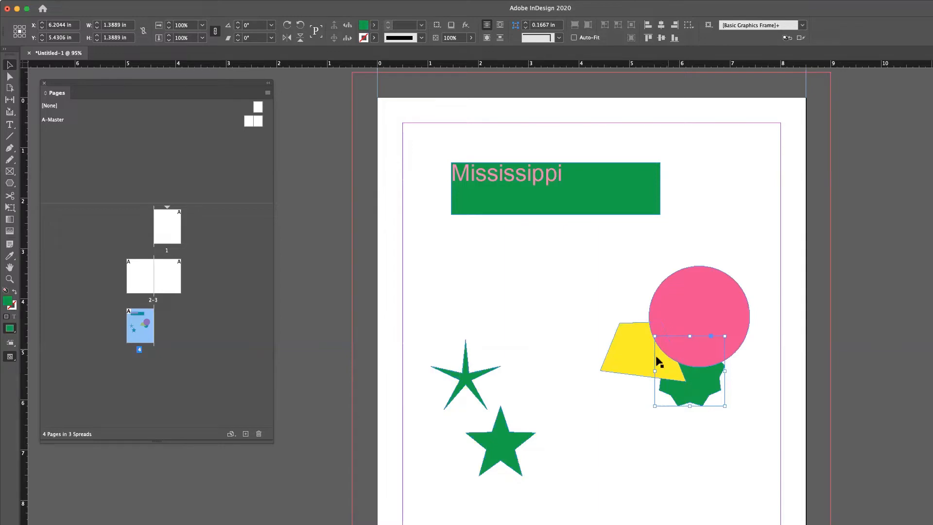
Step: Bring the starburst forward two levels so it sits above the trapezoid but behind the circle
right_click(707, 378)
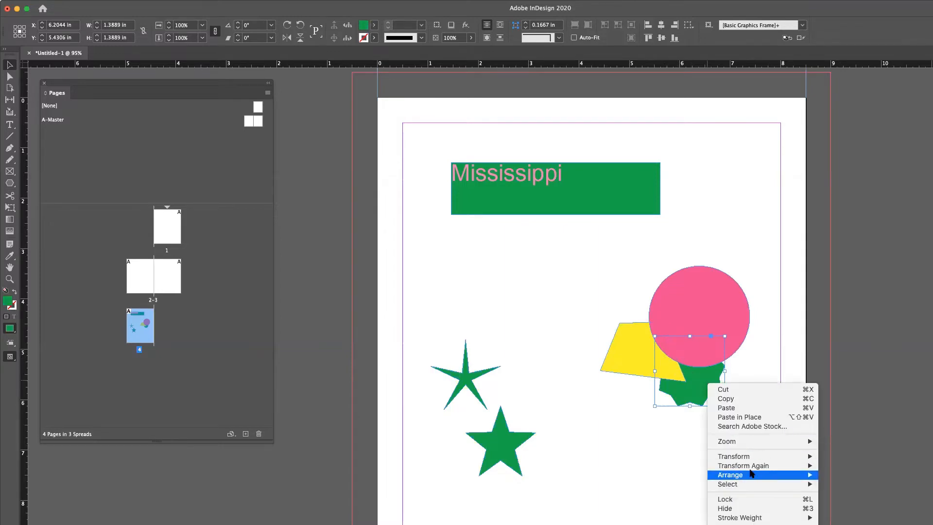
mouse_move(752, 476)
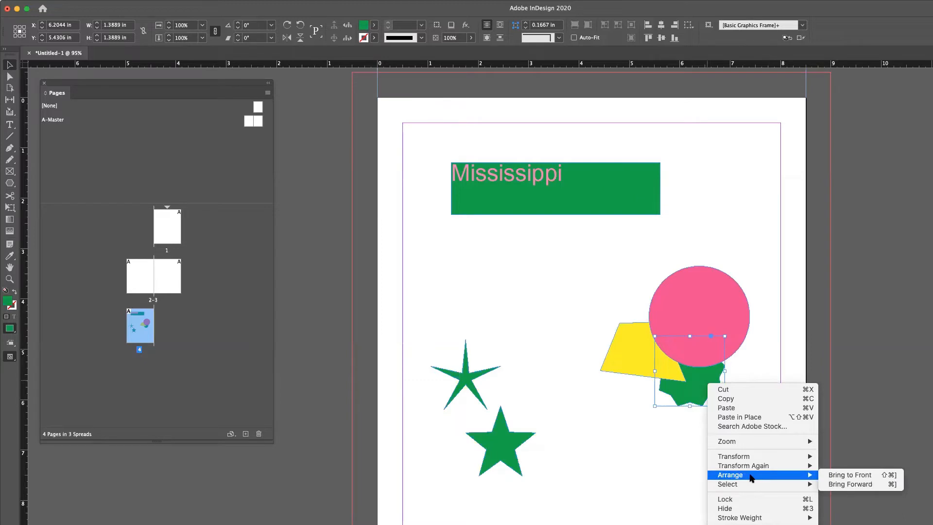
click(851, 484)
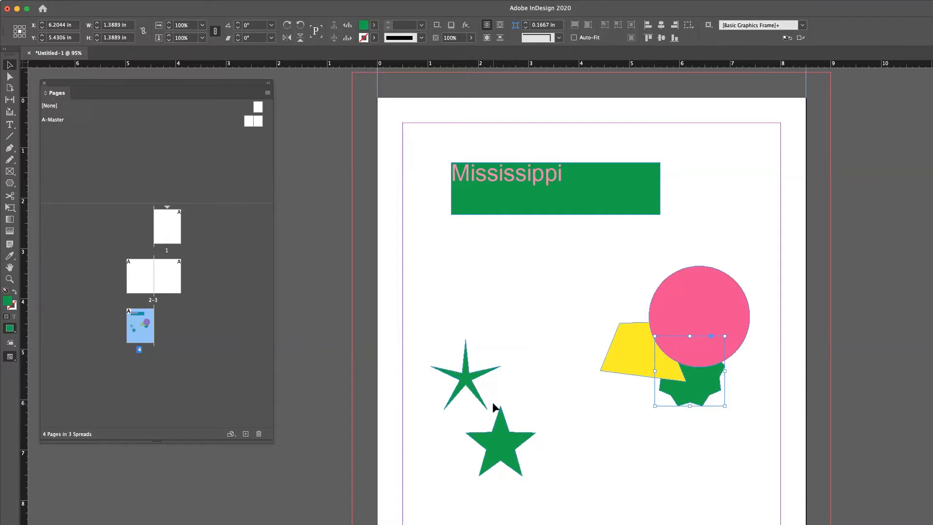
right_click(698, 389)
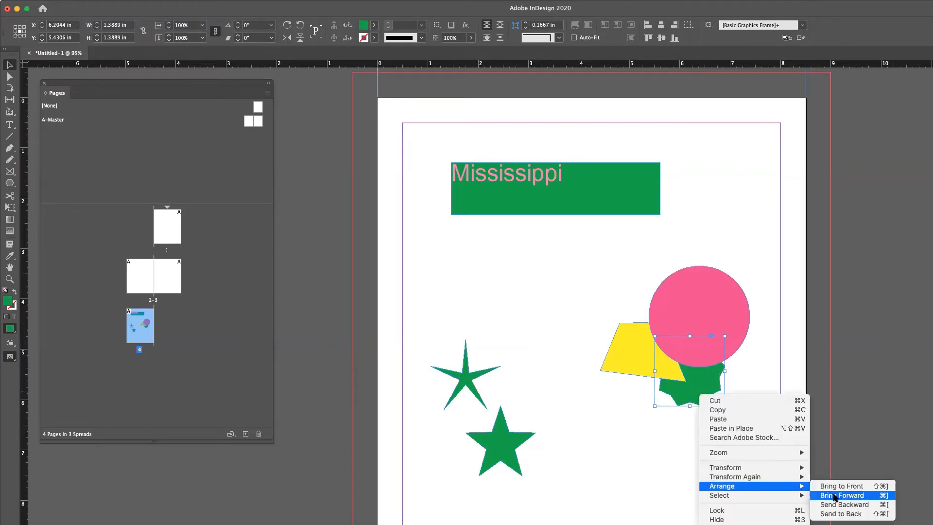
click(834, 495)
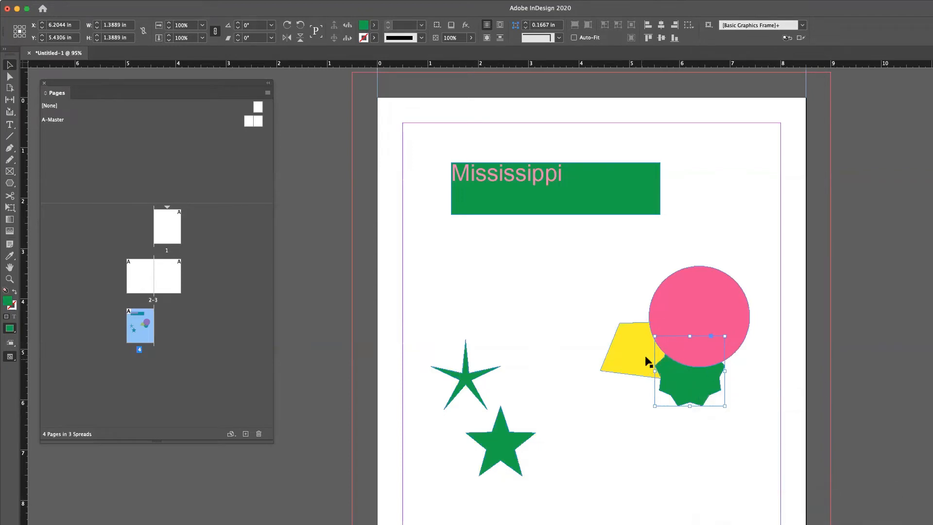
click(638, 421)
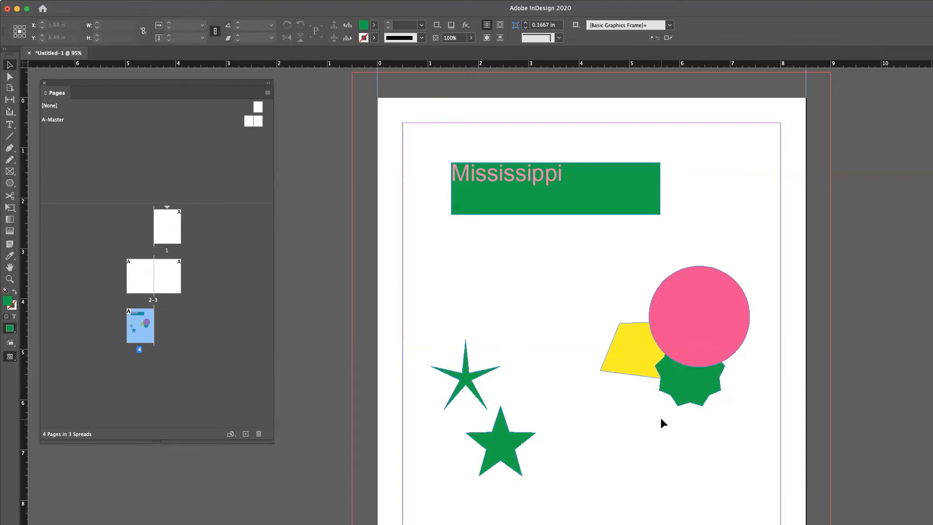
Step: Bring the starburst to the front of all objects
right_click(685, 377)
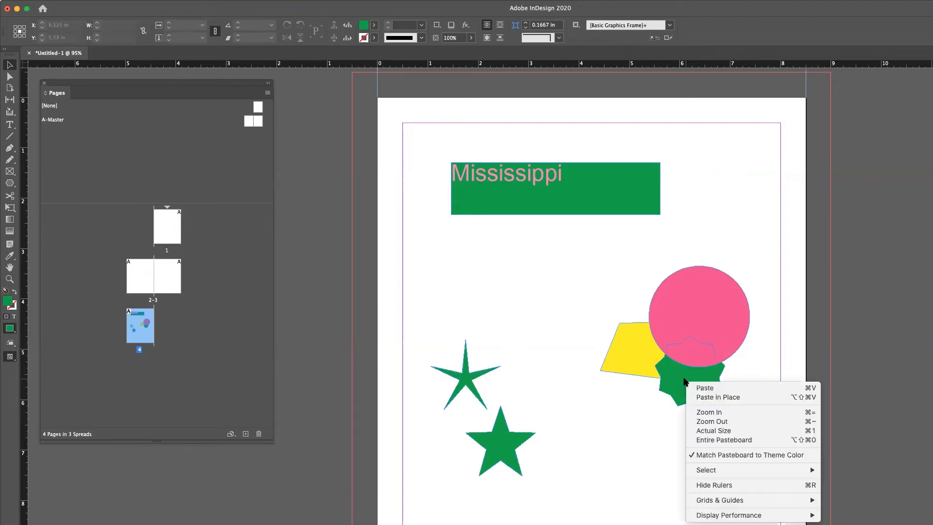
click(651, 419)
click(698, 392)
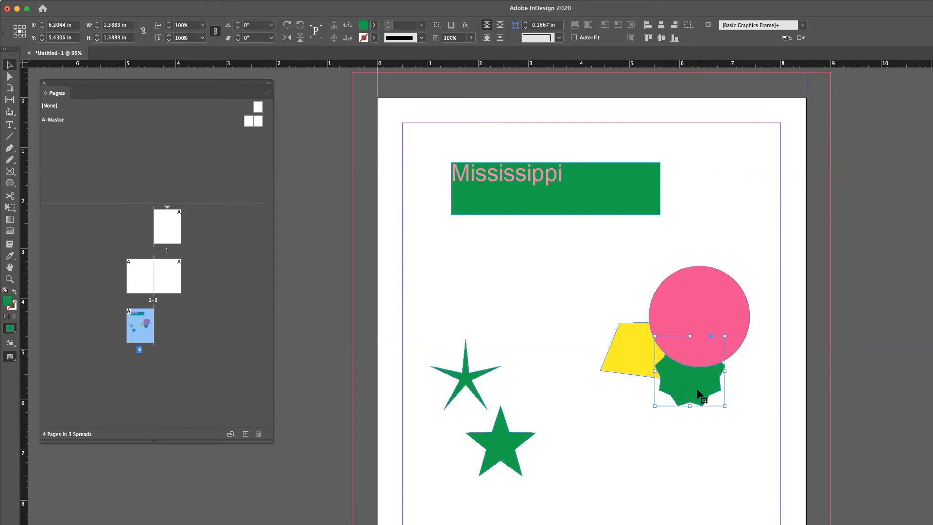
right_click(698, 392)
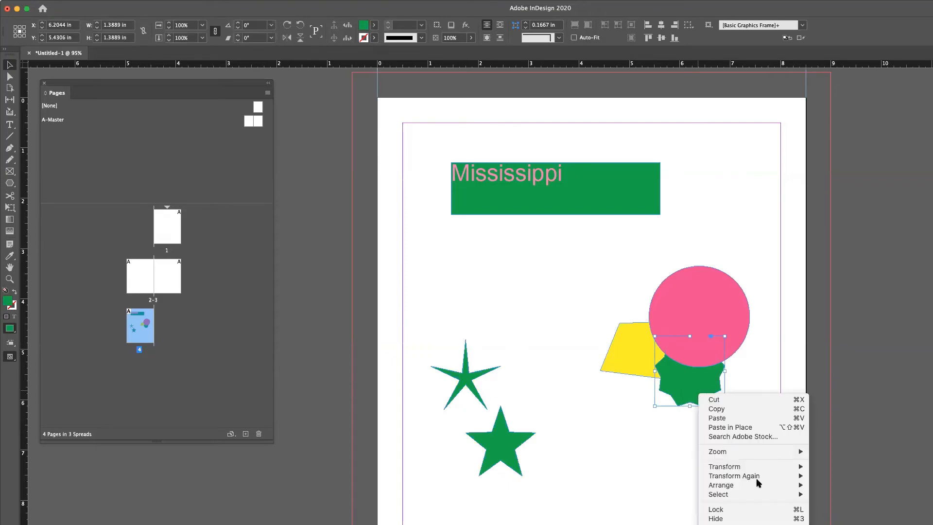
mouse_move(756, 487)
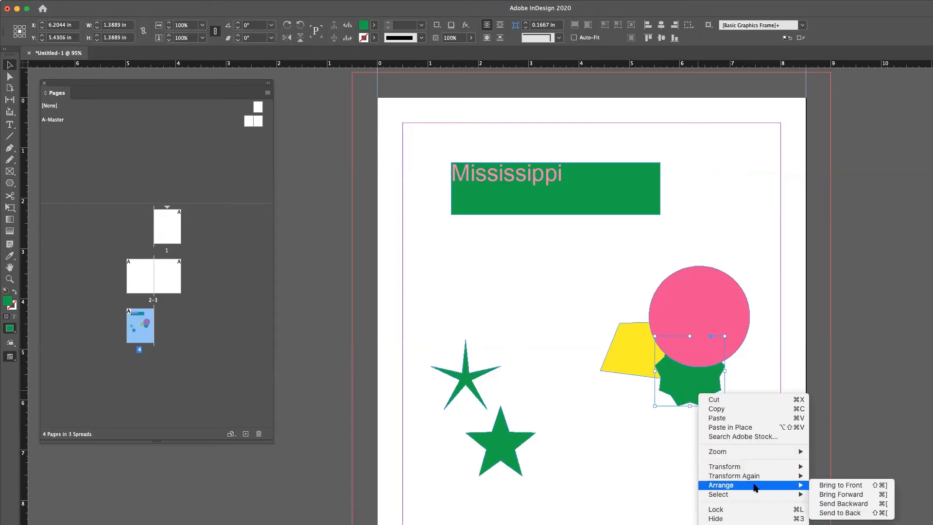
click(830, 485)
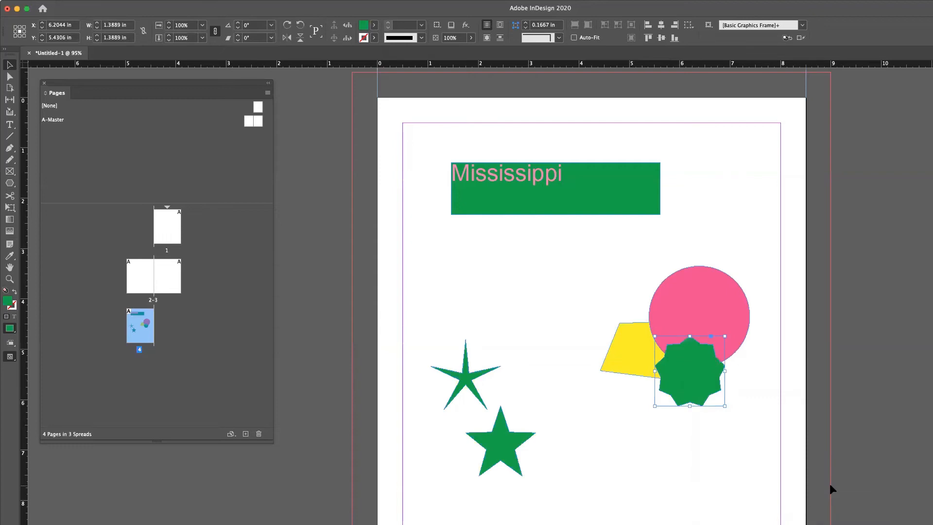
Step: Send the starburst backward three levels so it returns behind the circle
right_click(691, 369)
mouse_move(754, 460)
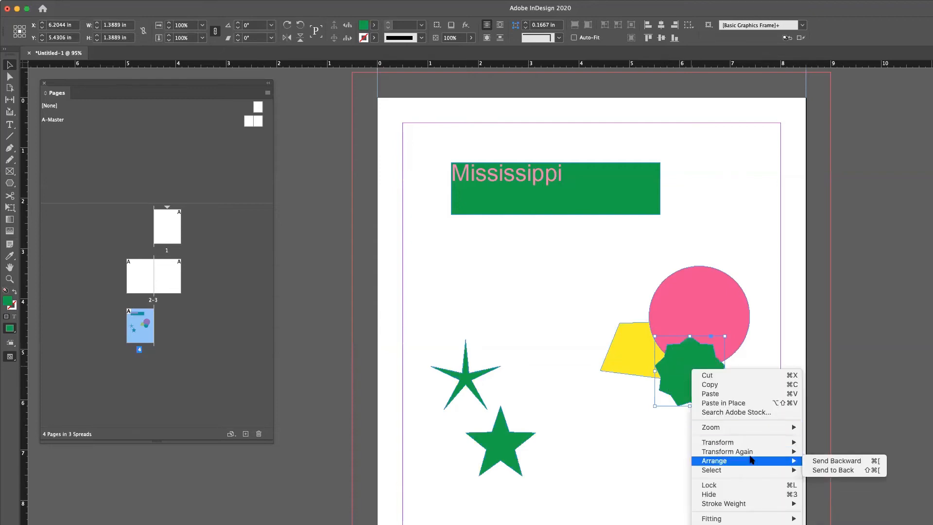
click(824, 465)
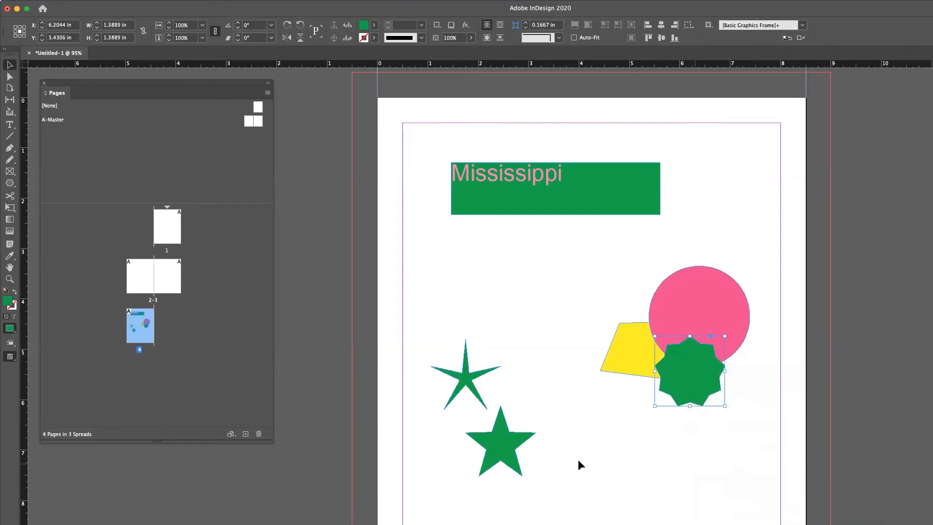
right_click(689, 363)
mouse_move(752, 460)
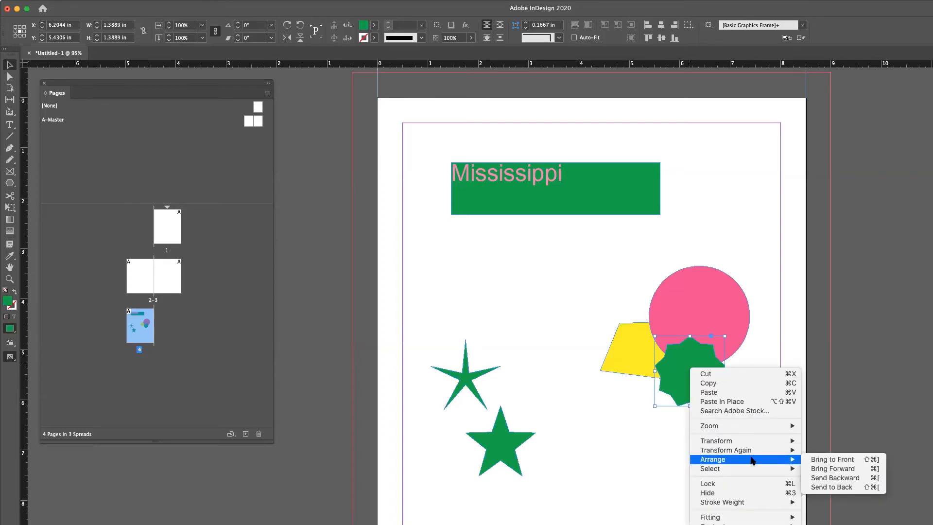
click(825, 479)
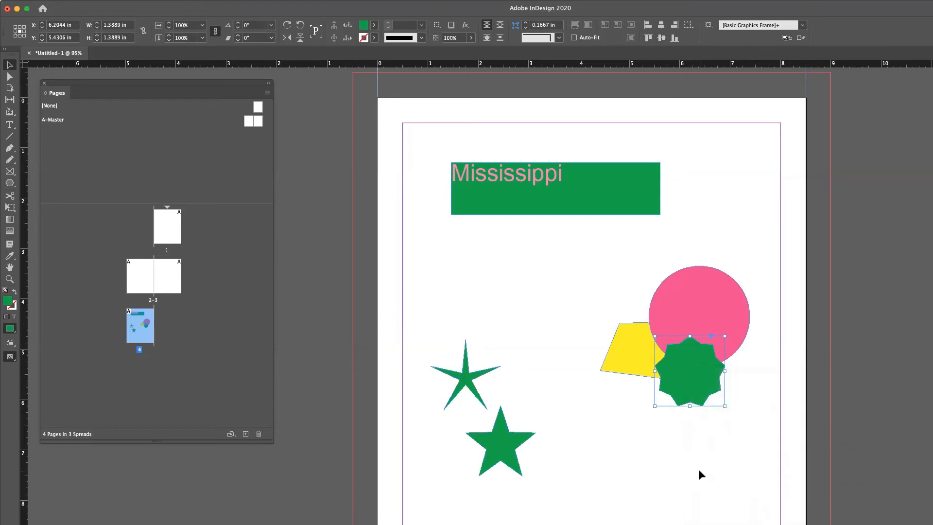
right_click(690, 372)
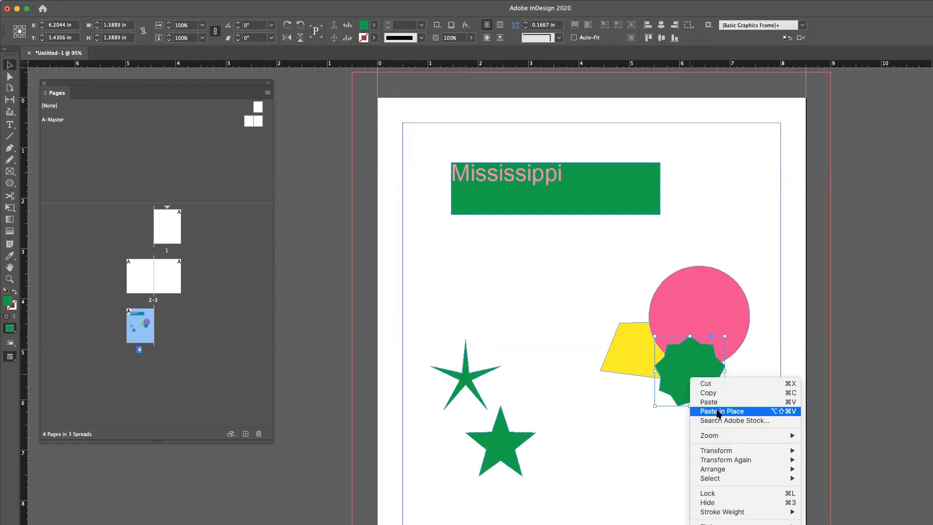
mouse_move(729, 468)
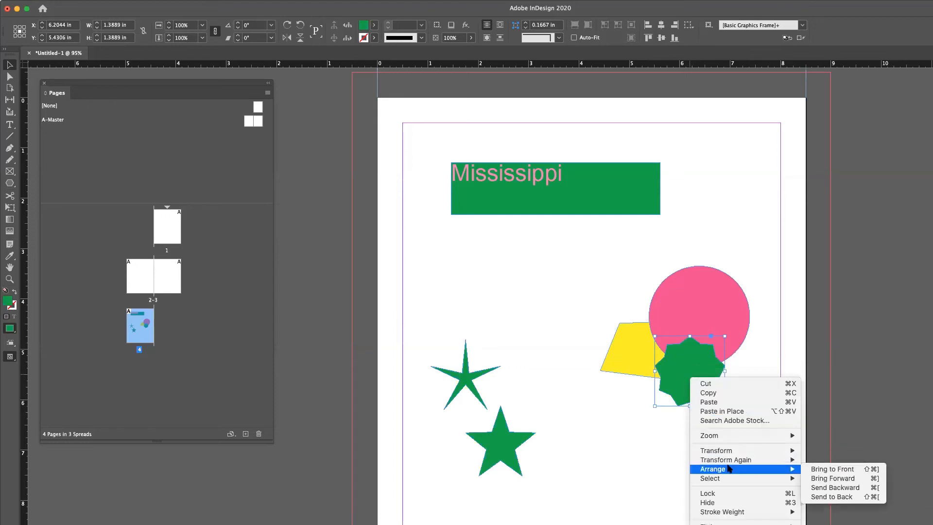
click(838, 488)
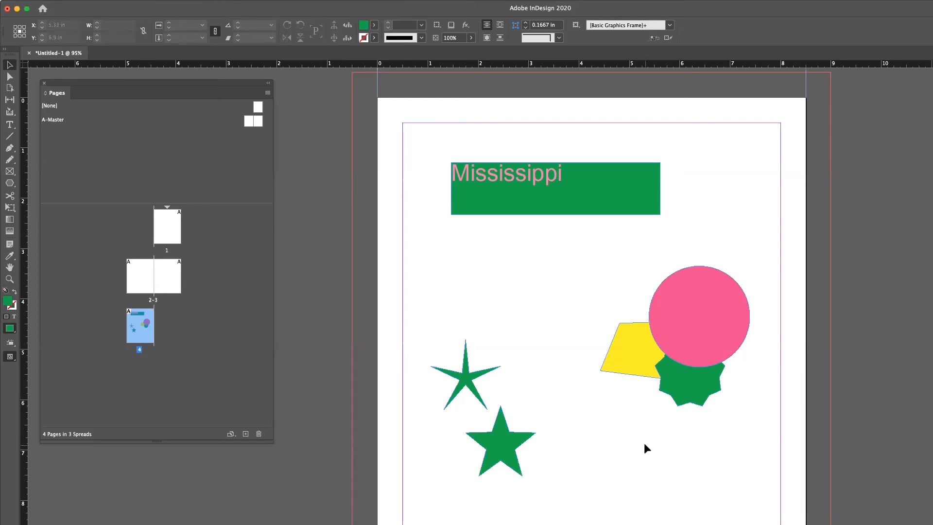
Step: Fill the five-pointed star with the circle's pink using the Eyedropper tool
click(500, 441)
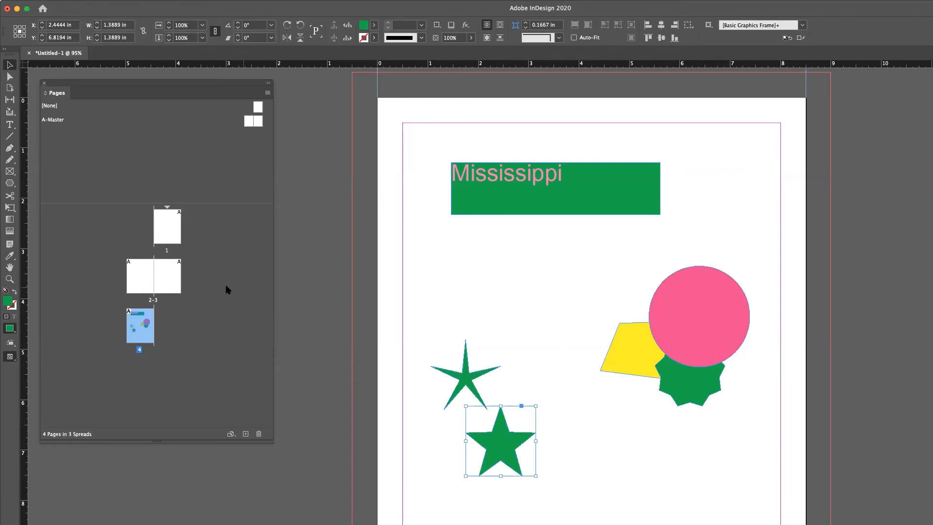
click(9, 257)
click(681, 300)
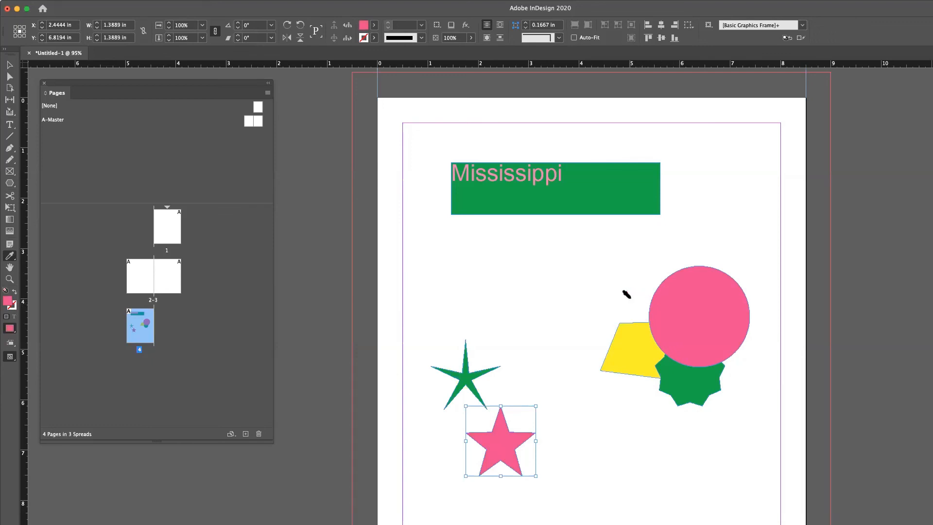
Step: Apply the sampled pink to the trapezoid, thin star, Mississippi title rectangle and starburst
click(619, 325)
click(463, 367)
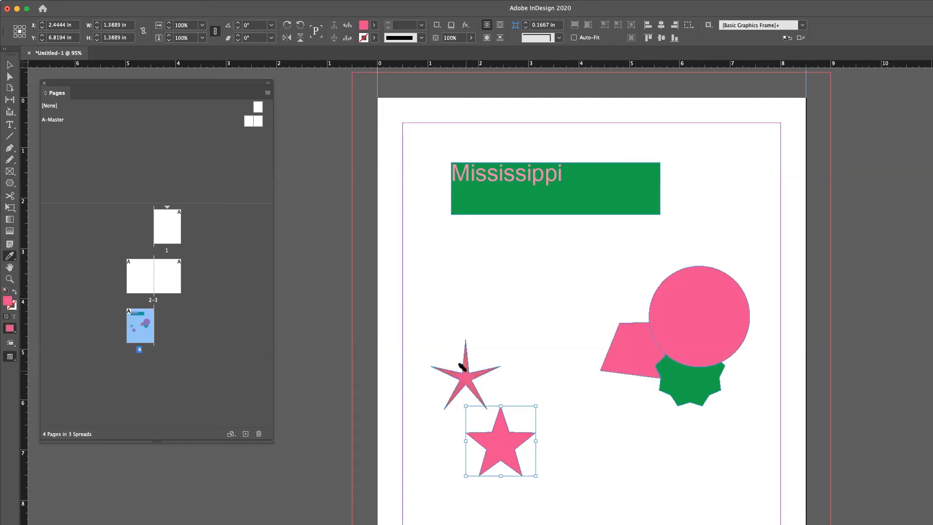
click(583, 198)
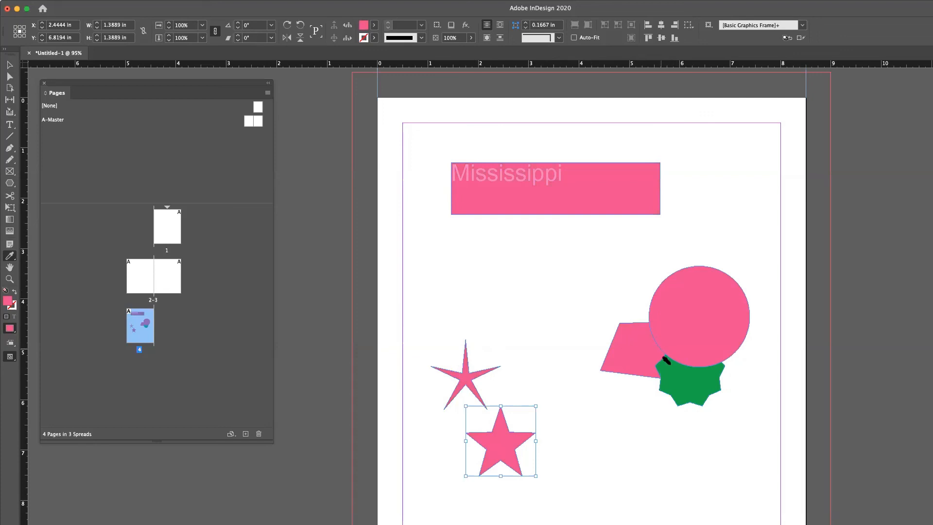
click(679, 384)
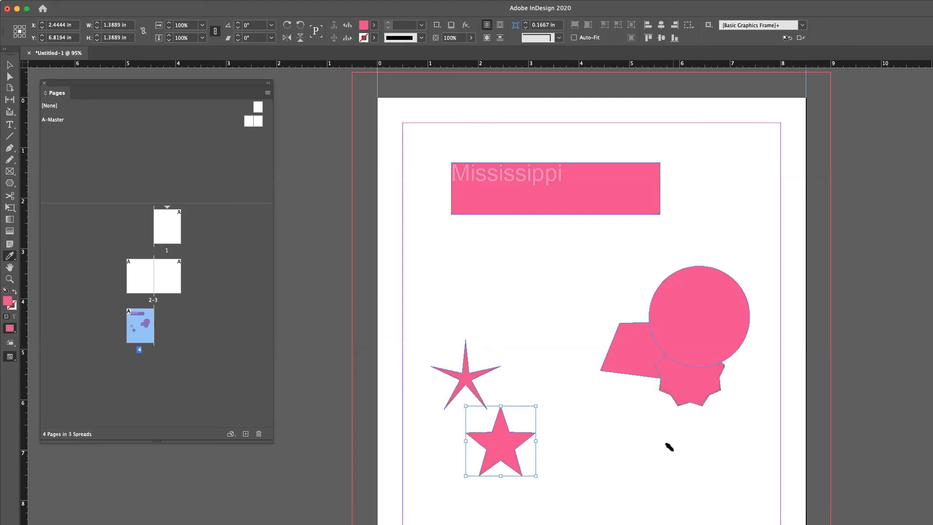